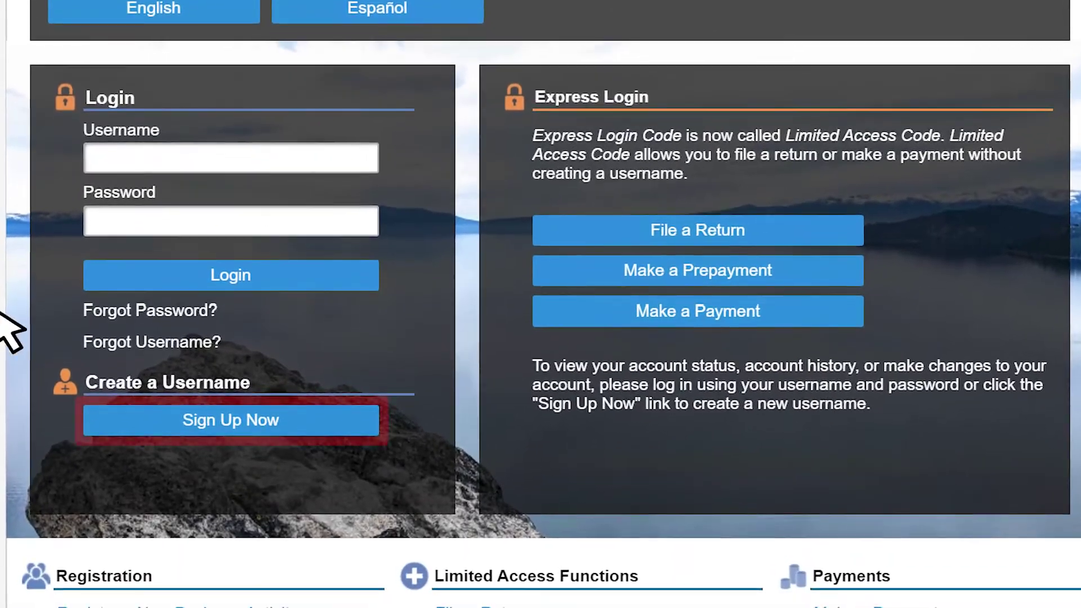
Start creating a new username with Sign Up Now on the Online Services home page.
{"action": "left_click", "coordinate": [220, 428]}
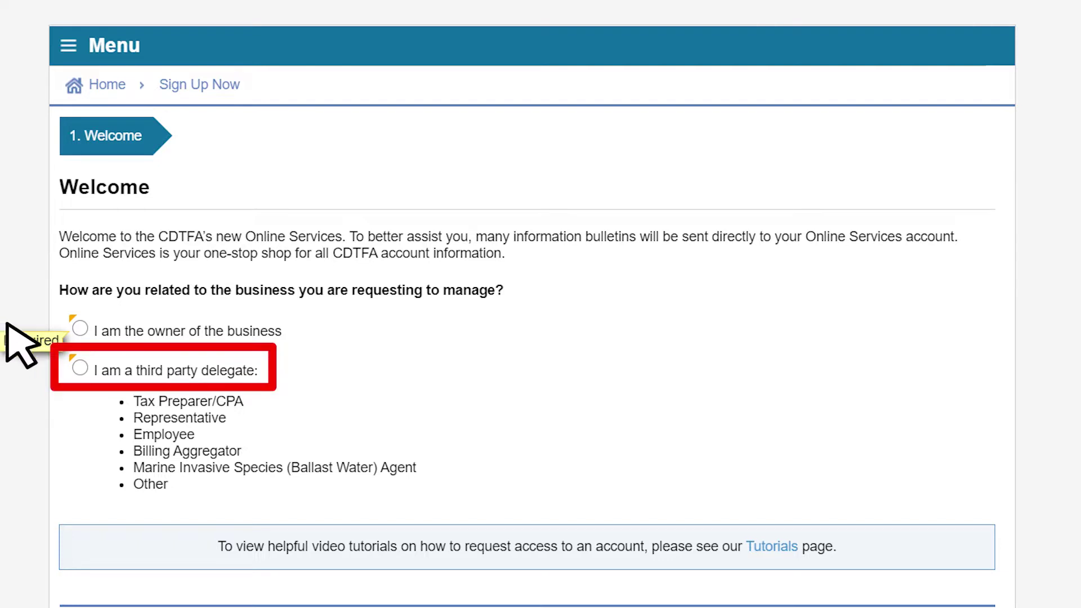
Identify as a third party delegate and continue past the Third Party Instructions.
{"action": "left_click", "coordinate": [80, 368]}
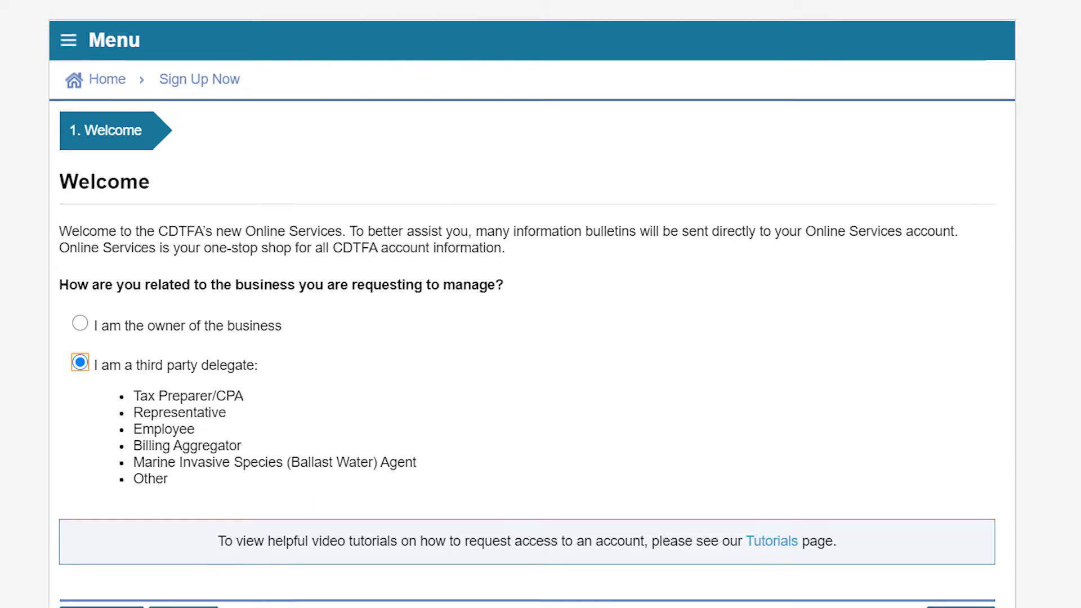
{"action": "scroll", "coordinate": [532, 304], "scroll_direction": "down", "scroll_amount": 1}
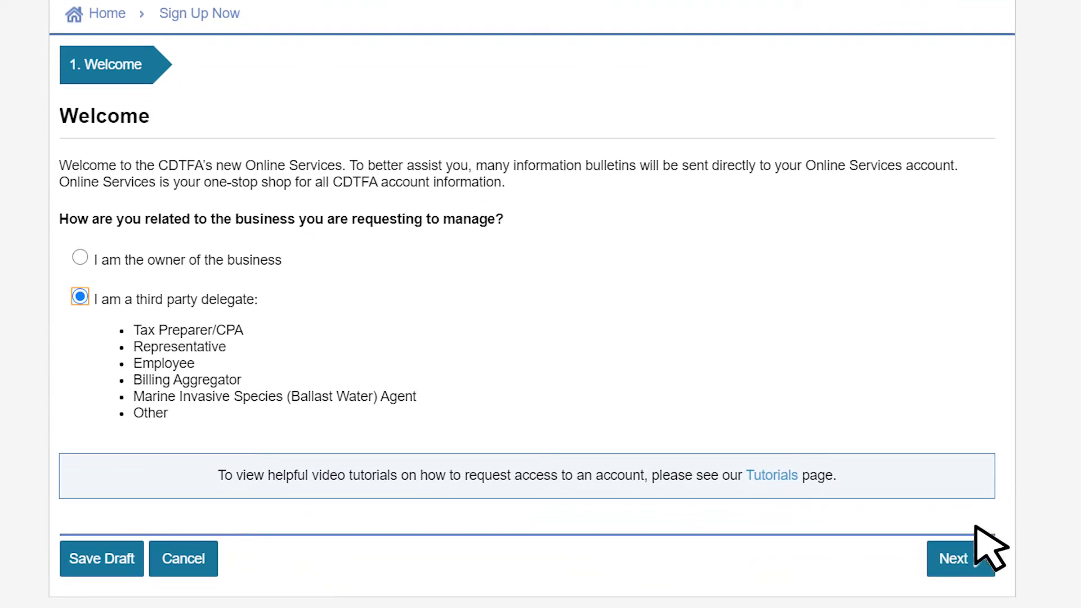
{"action": "left_click", "coordinate": [957, 566]}
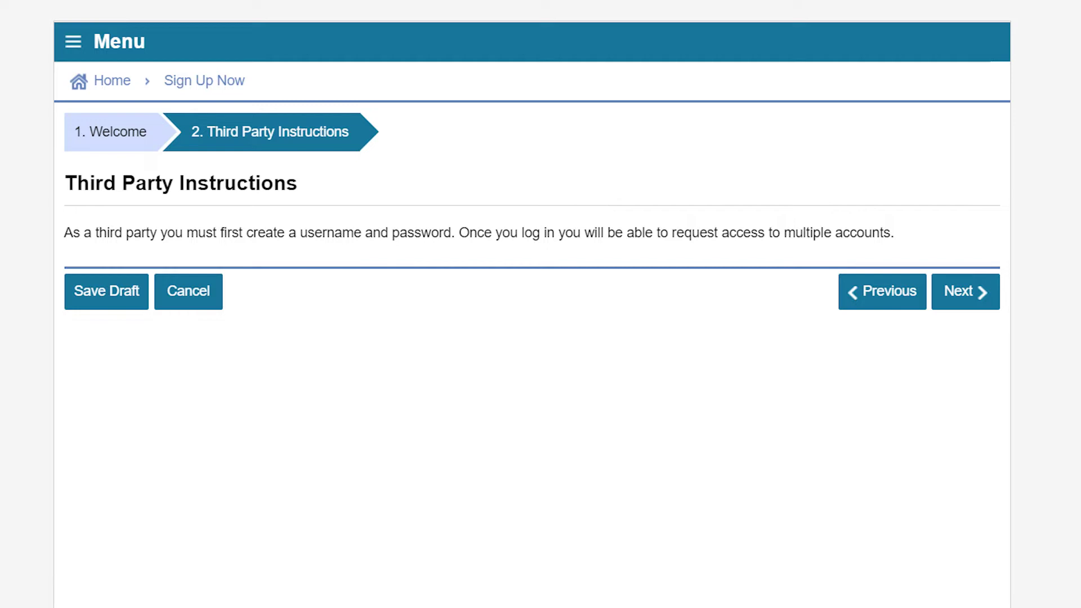
{"action": "left_click", "coordinate": [965, 290]}
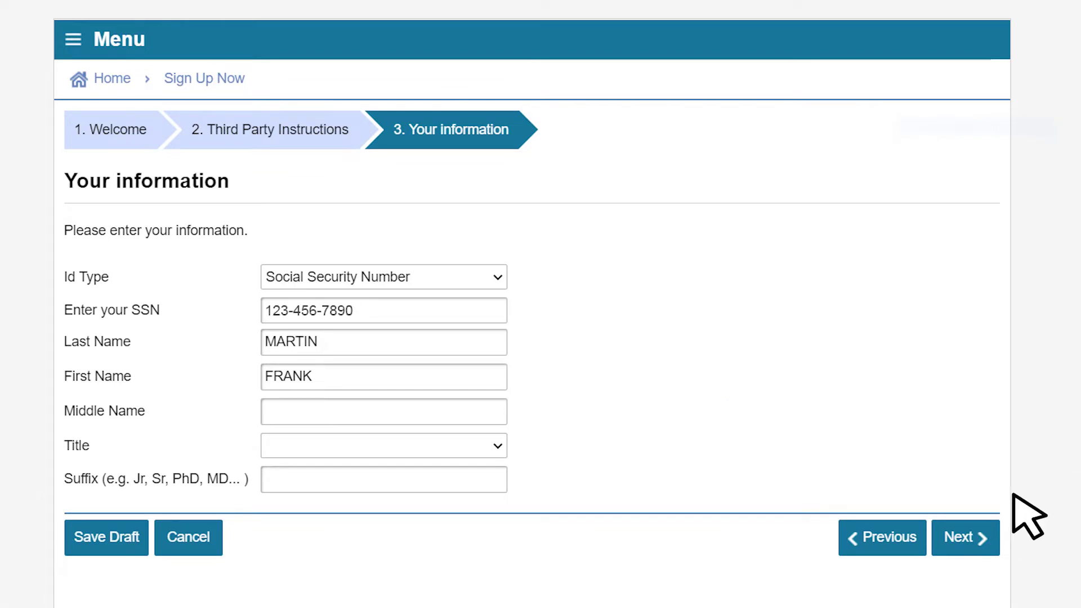
Continue from the Your information step, with SSN and name entered, to the address step.
{"action": "left_click", "coordinate": [983, 539]}
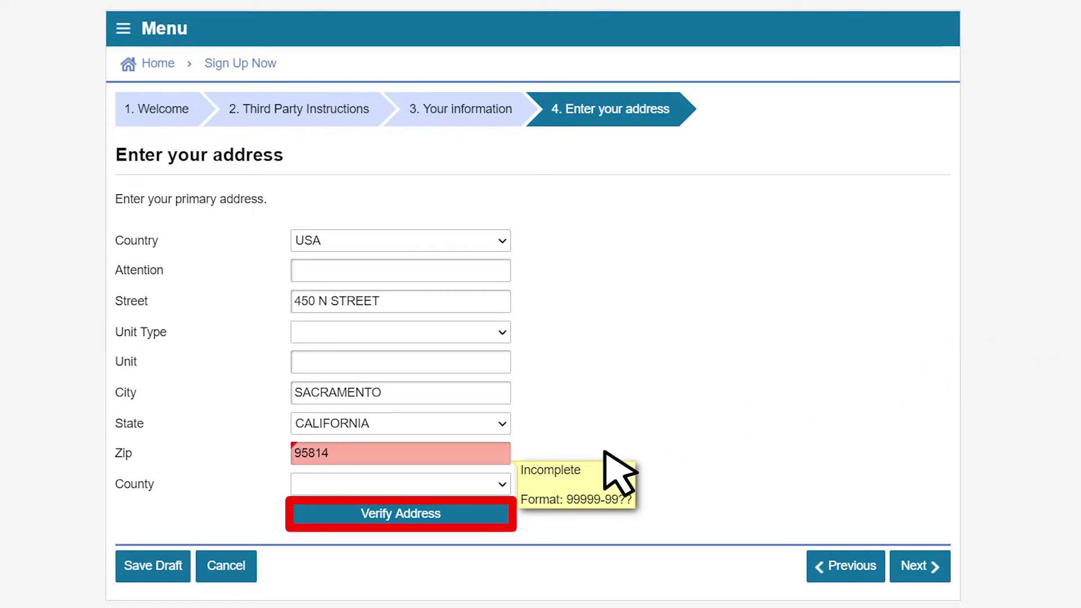
Verify the primary address, save the Verified nine-digit ZIP suggestion, and continue to Login Information.
{"action": "left_click", "coordinate": [389, 519]}
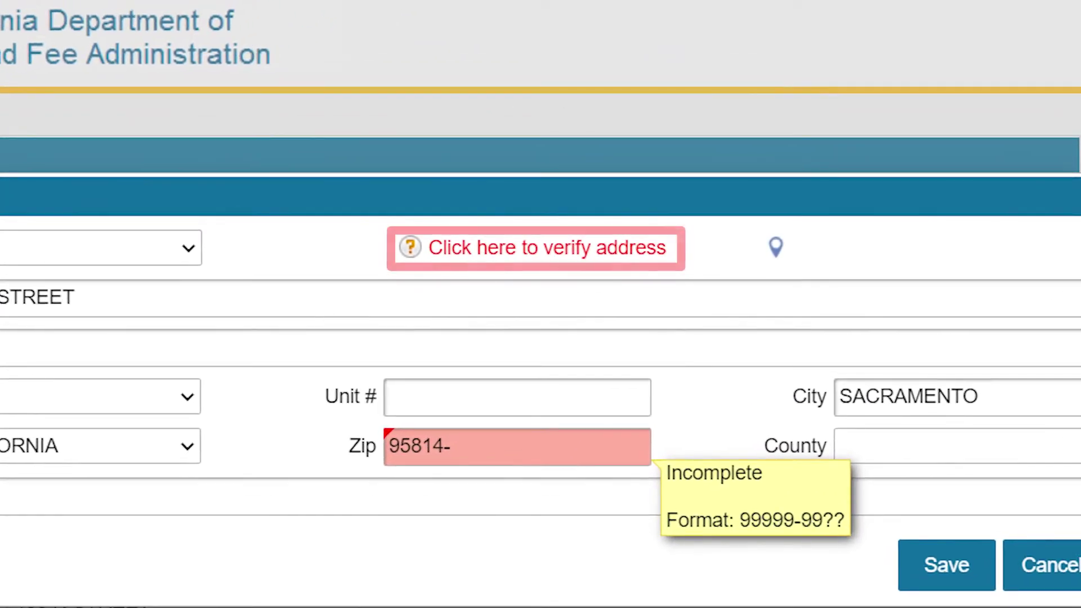
{"action": "left_click", "coordinate": [565, 248]}
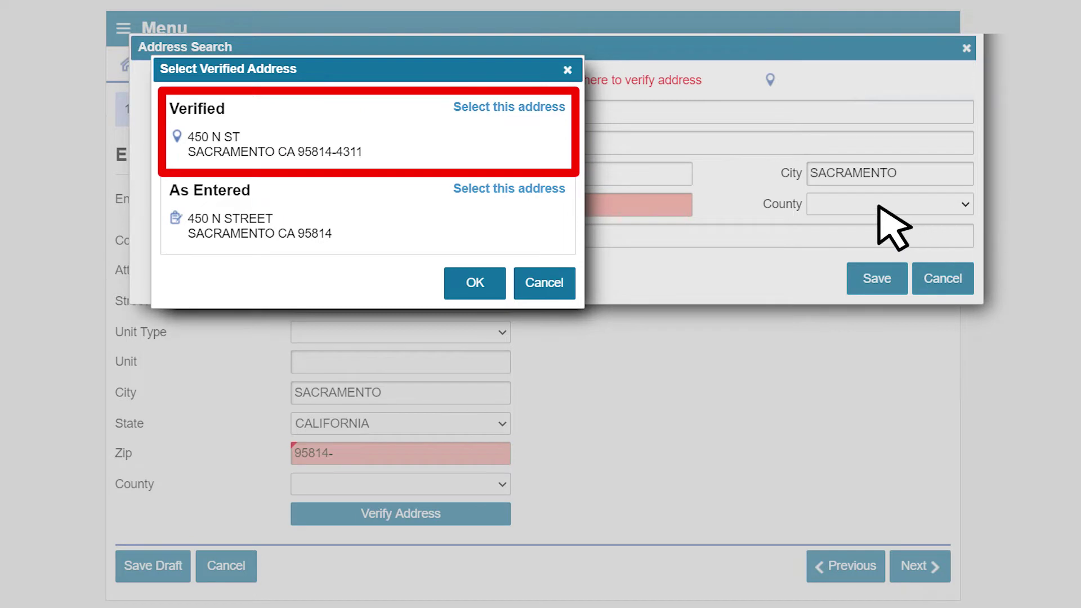
{"action": "left_click", "coordinate": [519, 106]}
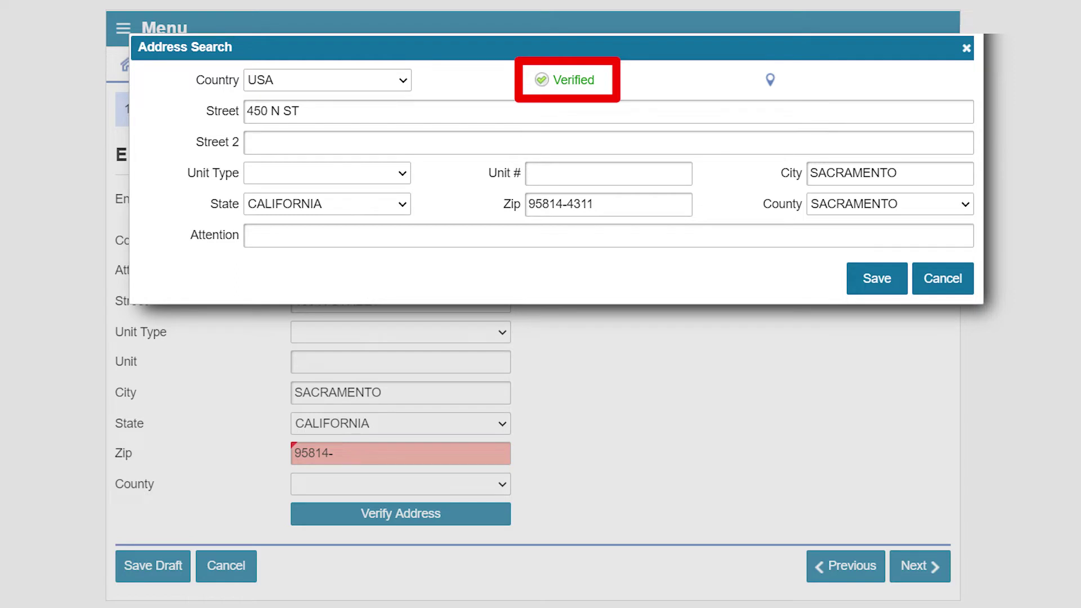
{"action": "left_click", "coordinate": [878, 276]}
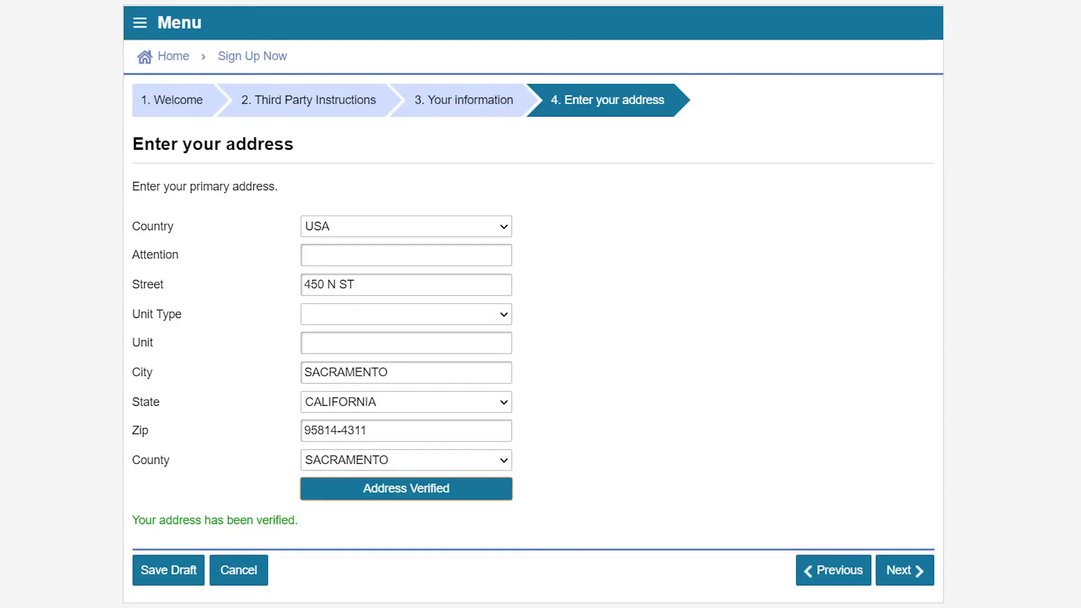
{"action": "left_click", "coordinate": [910, 575]}
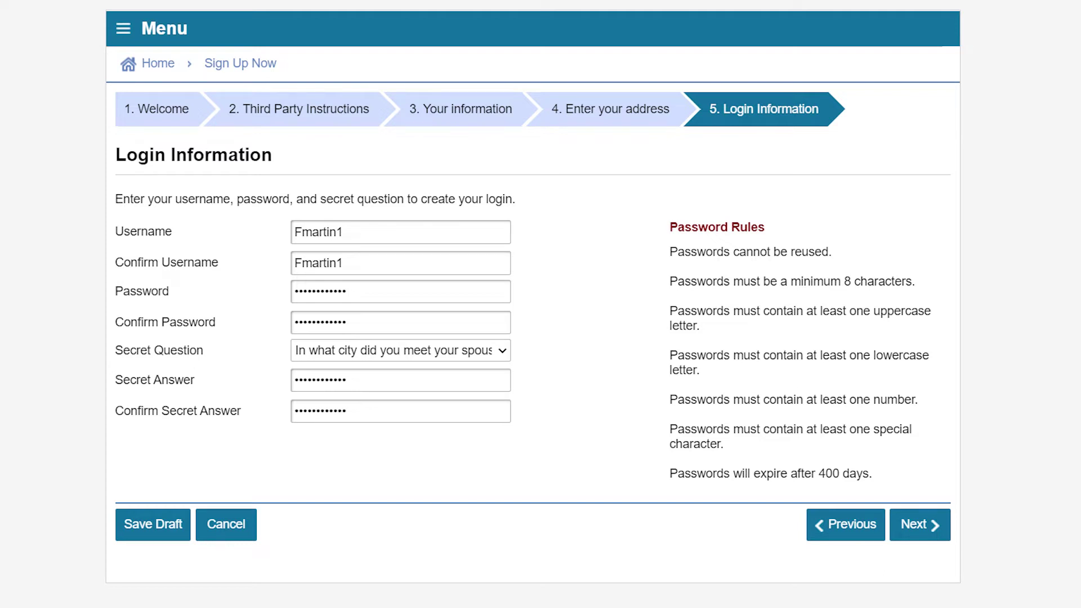
Submit the login credentials and the contact email and phone details.
{"action": "left_click", "coordinate": [939, 524]}
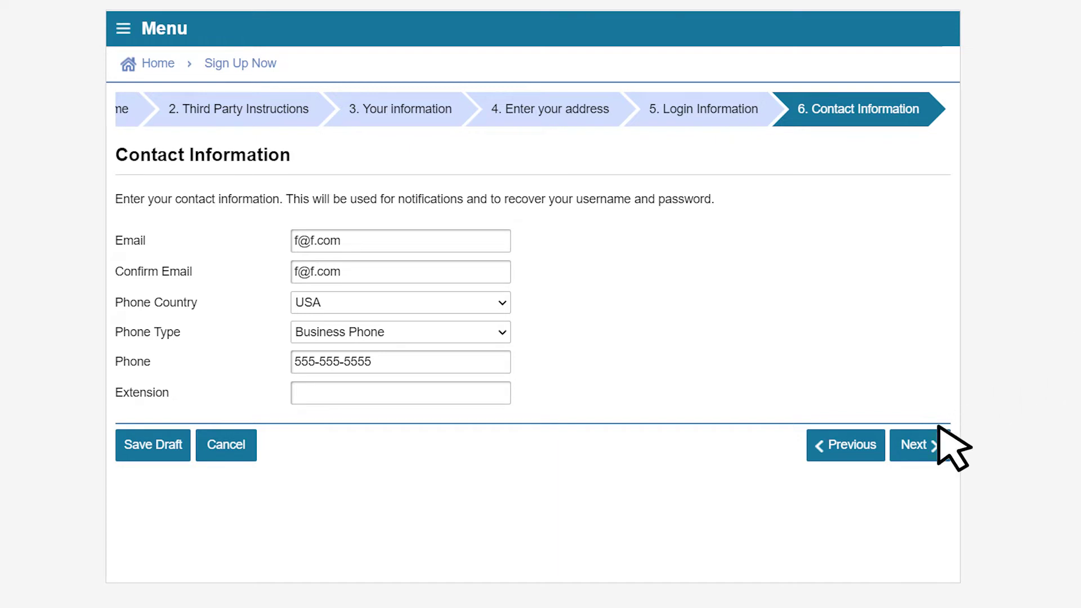
{"action": "left_click", "coordinate": [915, 443]}
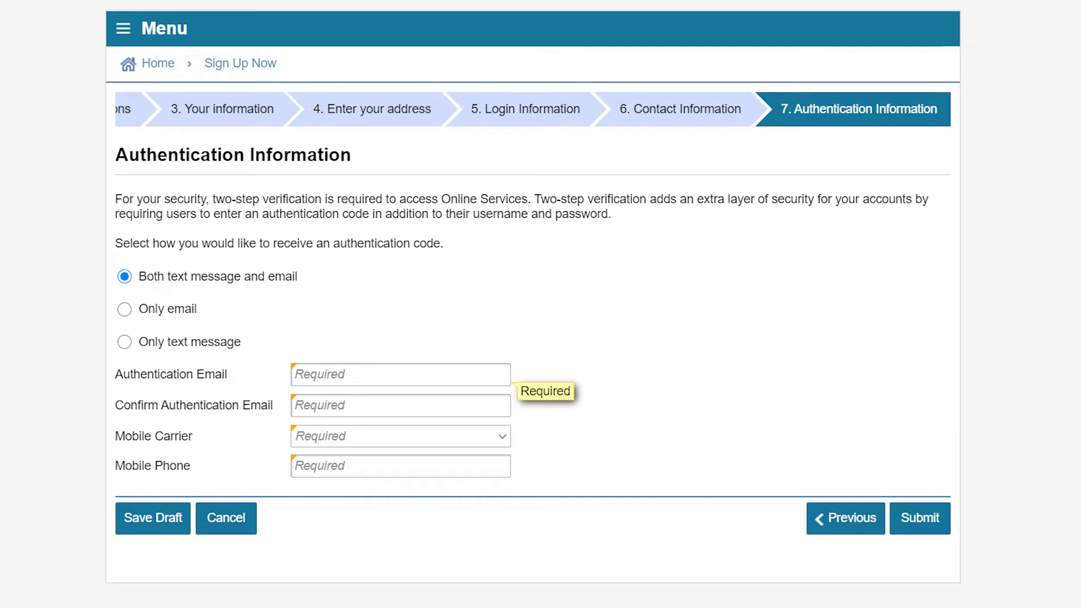
Choose email-only authentication, submit the sign-up, and finish on the confirmation page.
{"action": "left_click", "coordinate": [124, 309]}
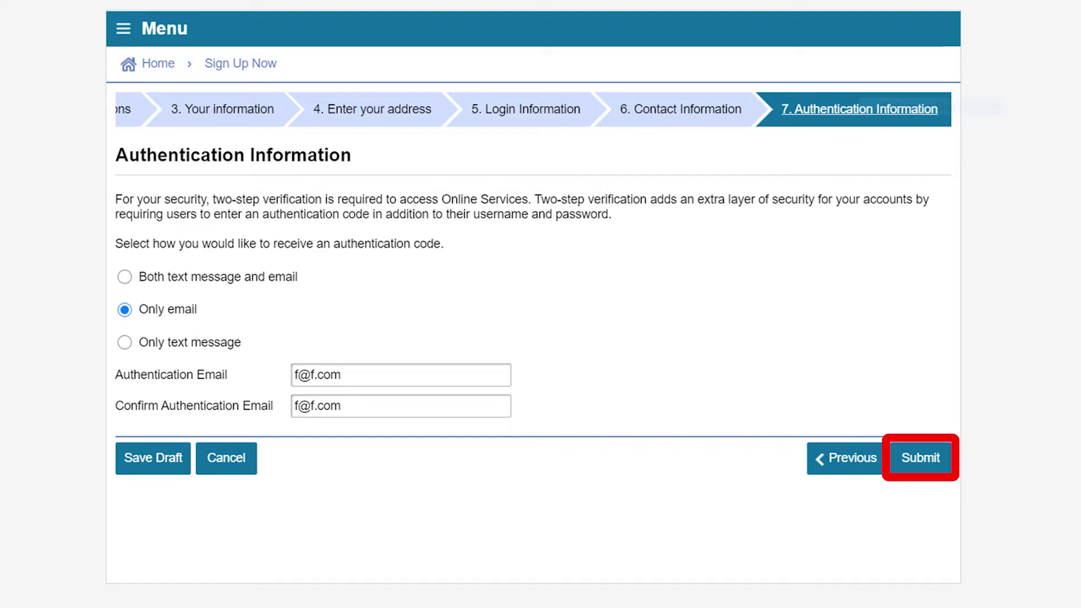
{"action": "left_click", "coordinate": [913, 455]}
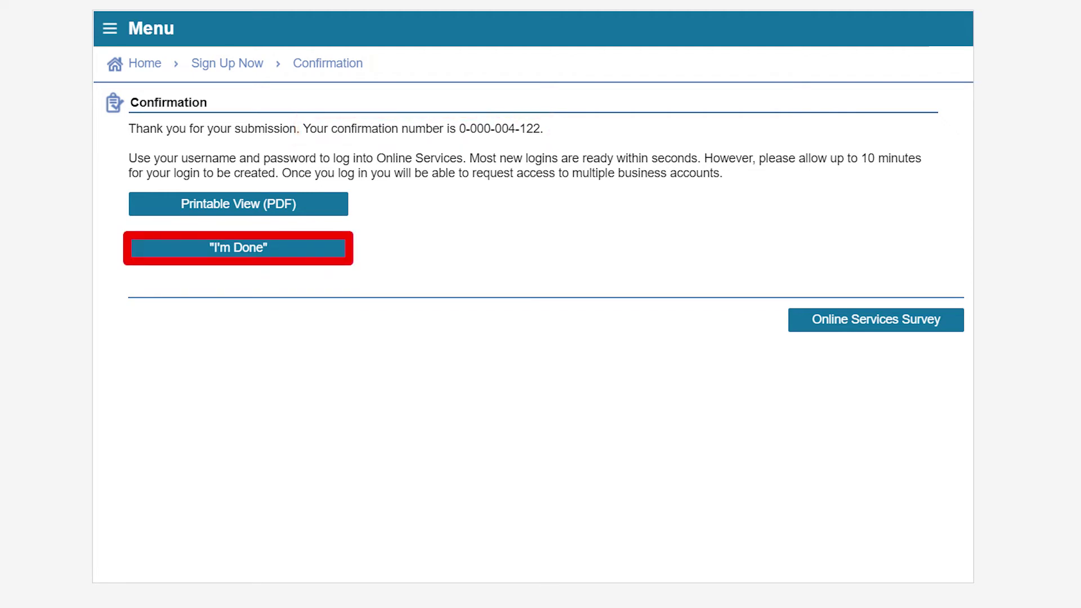
{"action": "left_click", "coordinate": [242, 248]}
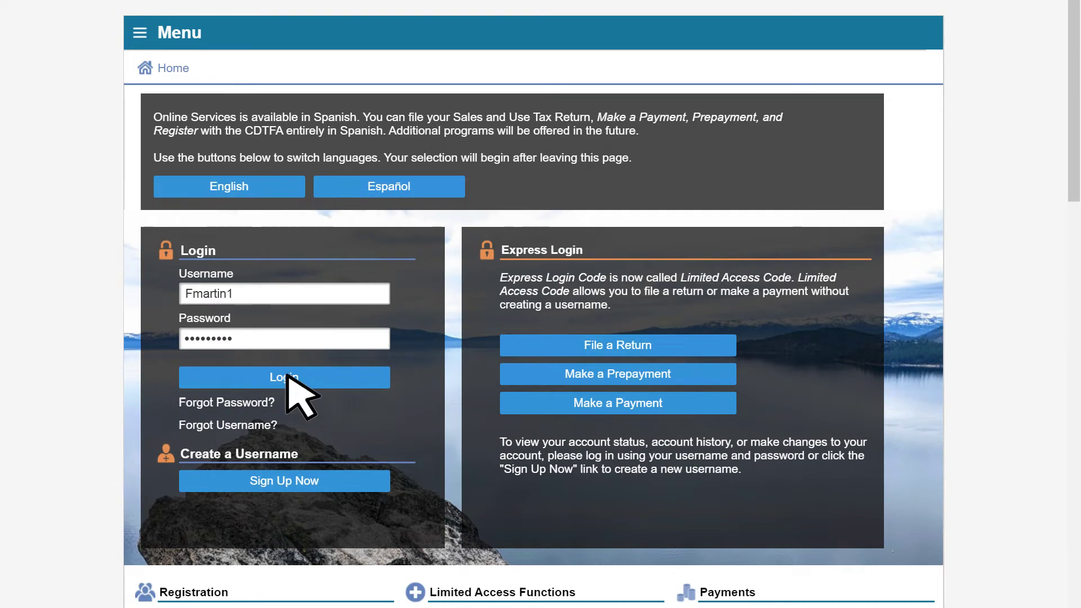
Log in with the new username and have an authentication code emailed.
{"action": "left_click", "coordinate": [288, 376]}
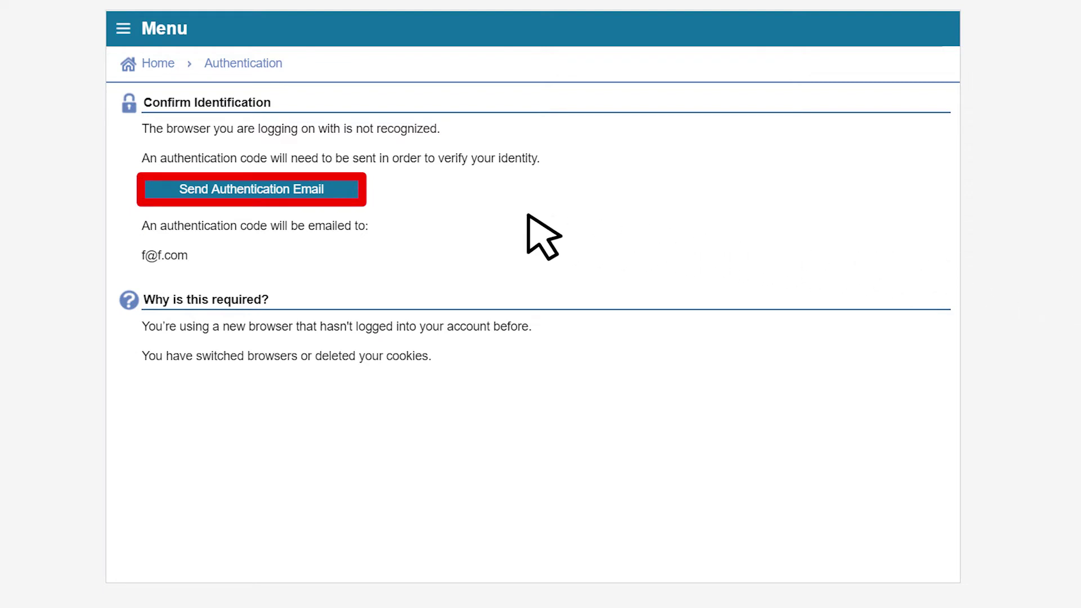
{"action": "left_click", "coordinate": [288, 190]}
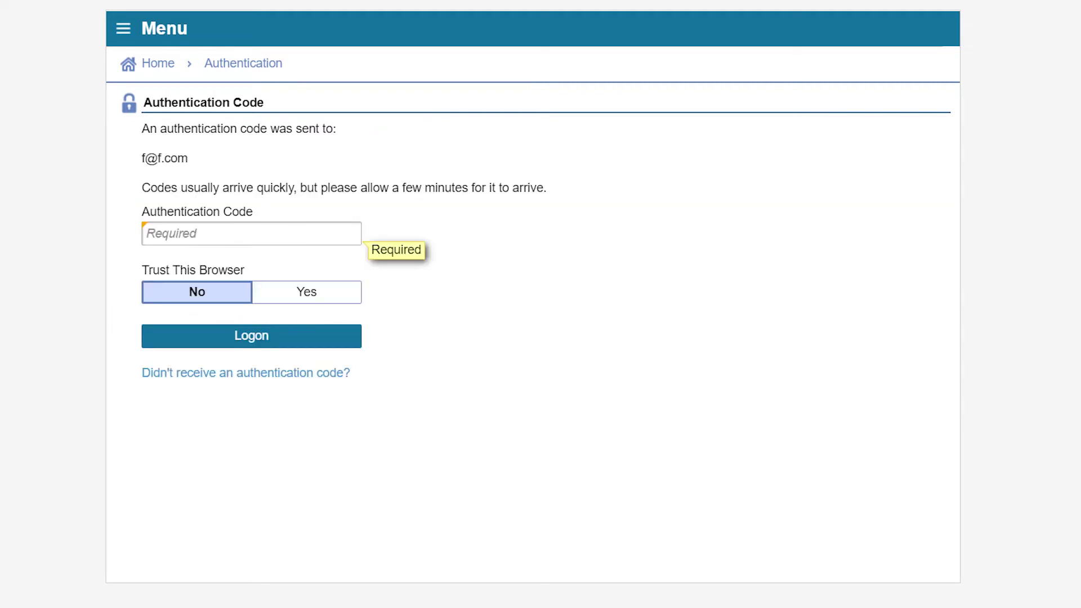
Enter the emailed authentication code and complete the logon to the account Home page.
{"action": "left_click", "coordinate": [306, 291]}
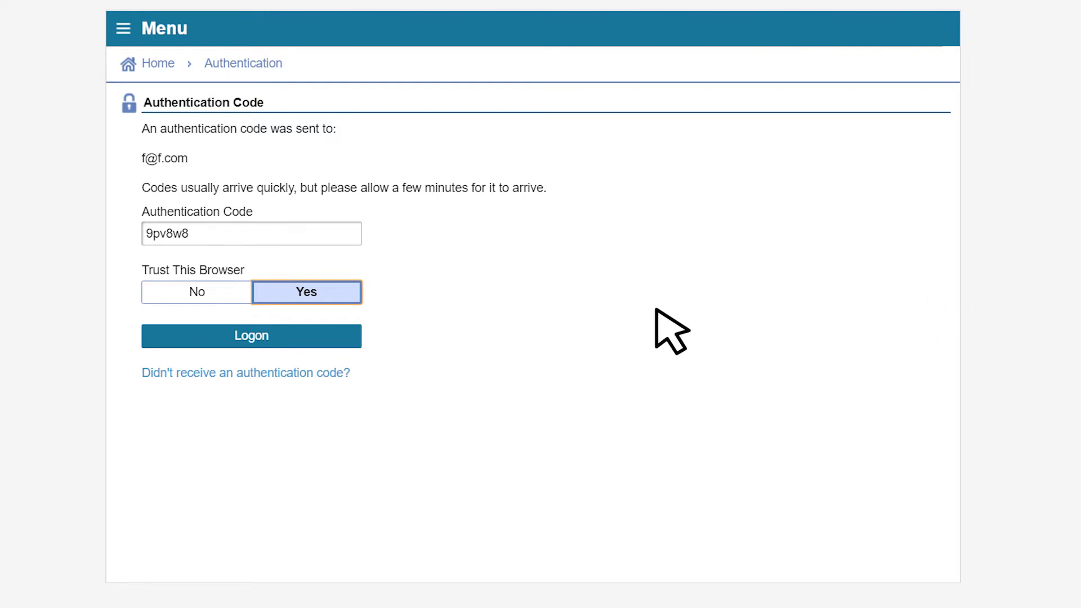
{"action": "left_click", "coordinate": [255, 334]}
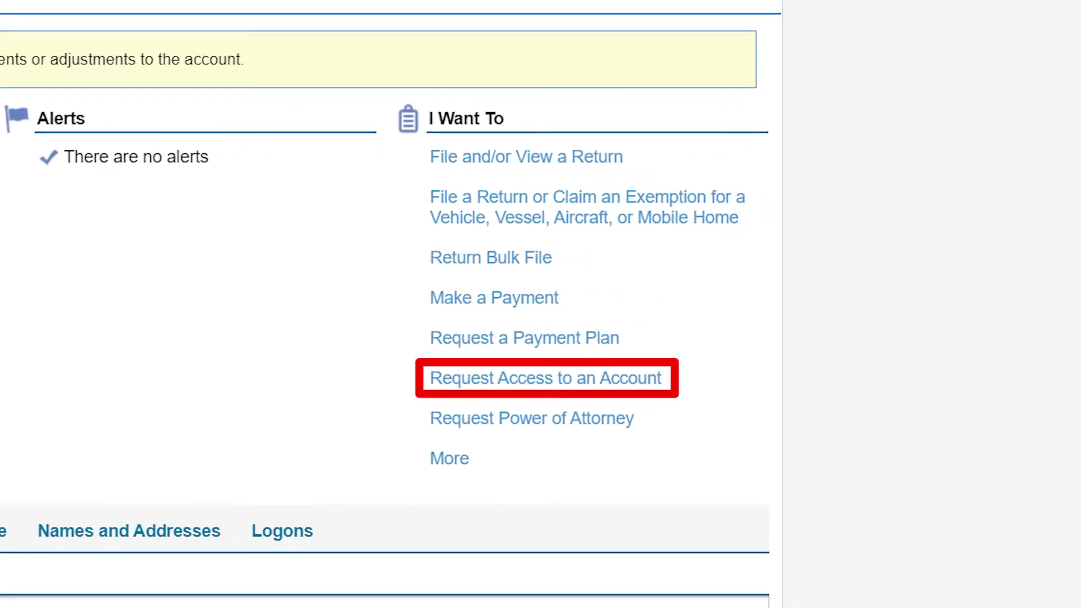
Request access as a third party delegate without a security code, entering the Ballast Water account details.
{"action": "left_click", "coordinate": [541, 381]}
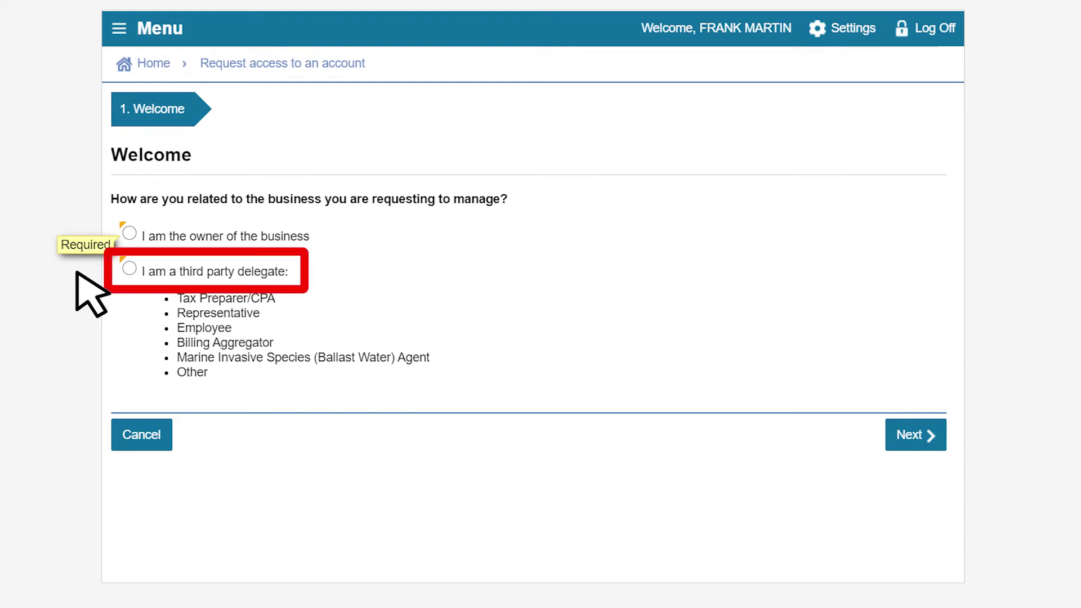
{"action": "left_click", "coordinate": [129, 269]}
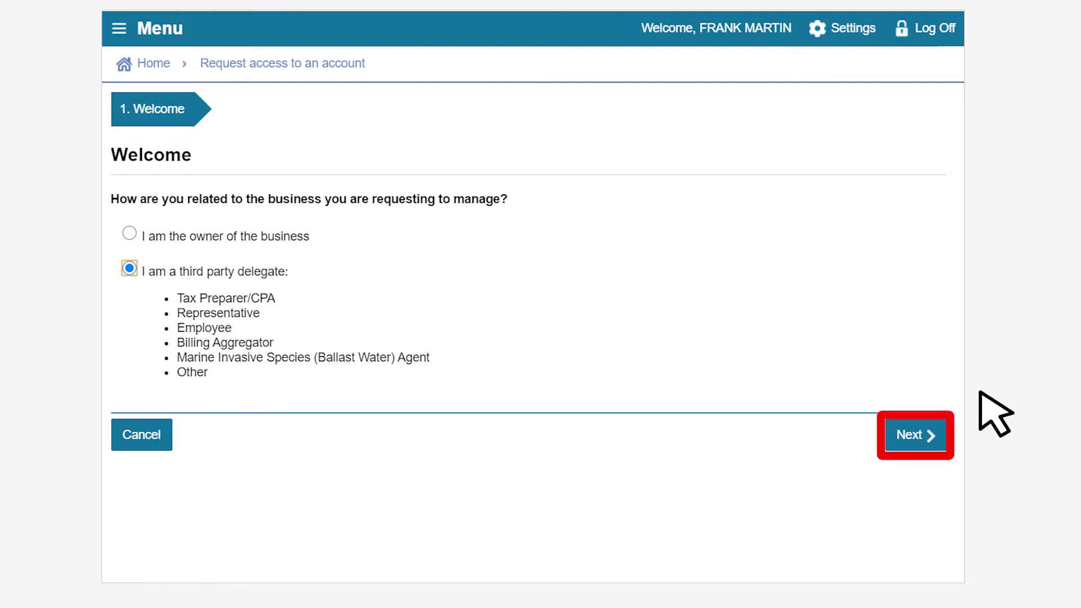
{"action": "left_click", "coordinate": [917, 436]}
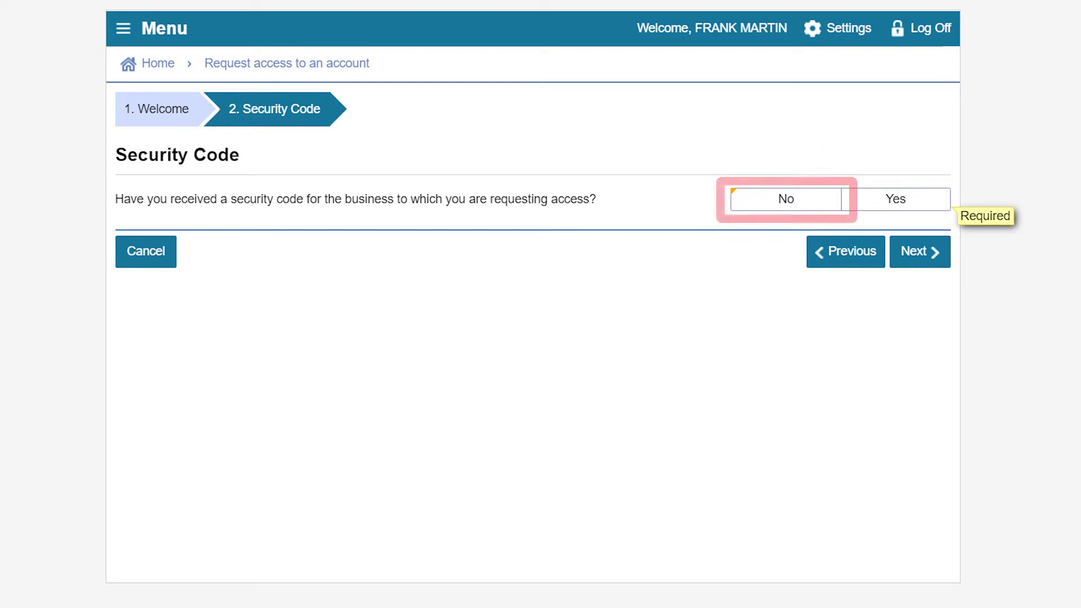
{"action": "left_click", "coordinate": [782, 200]}
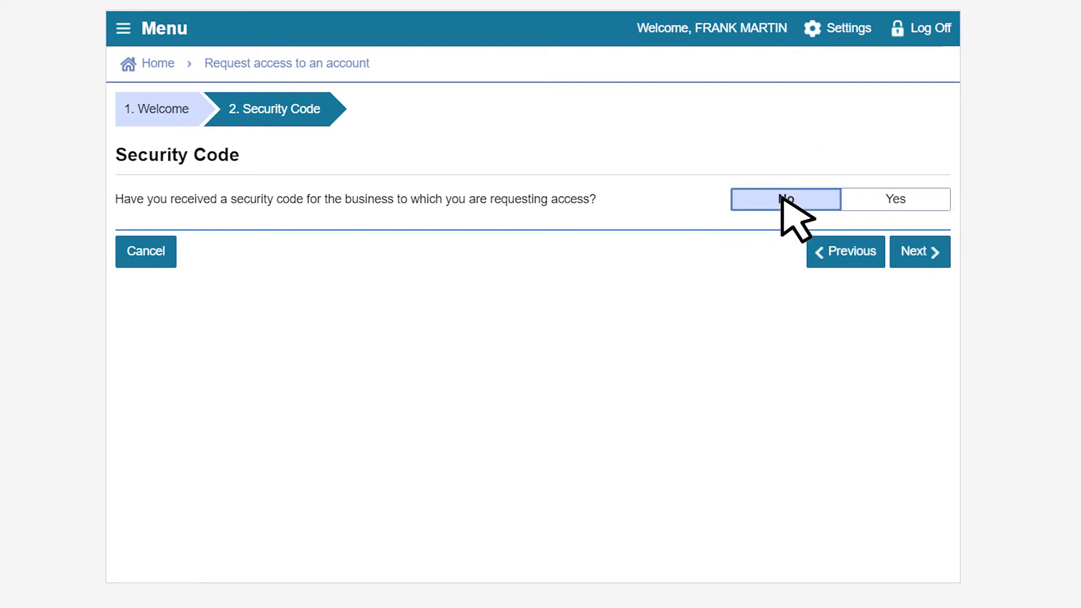
{"action": "left_click", "coordinate": [930, 252]}
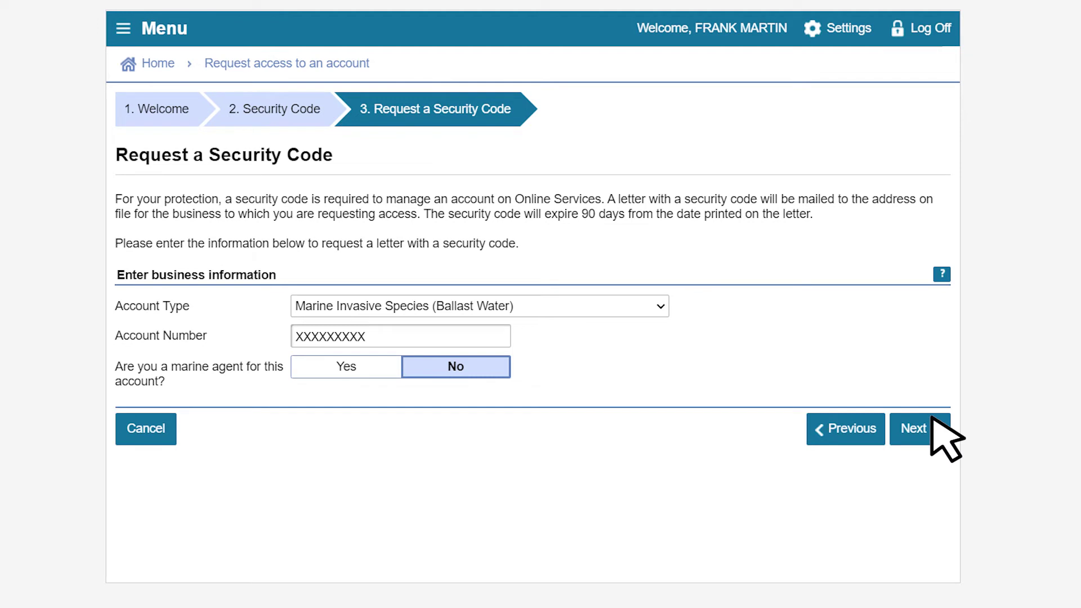
{"action": "left_click", "coordinate": [932, 418]}
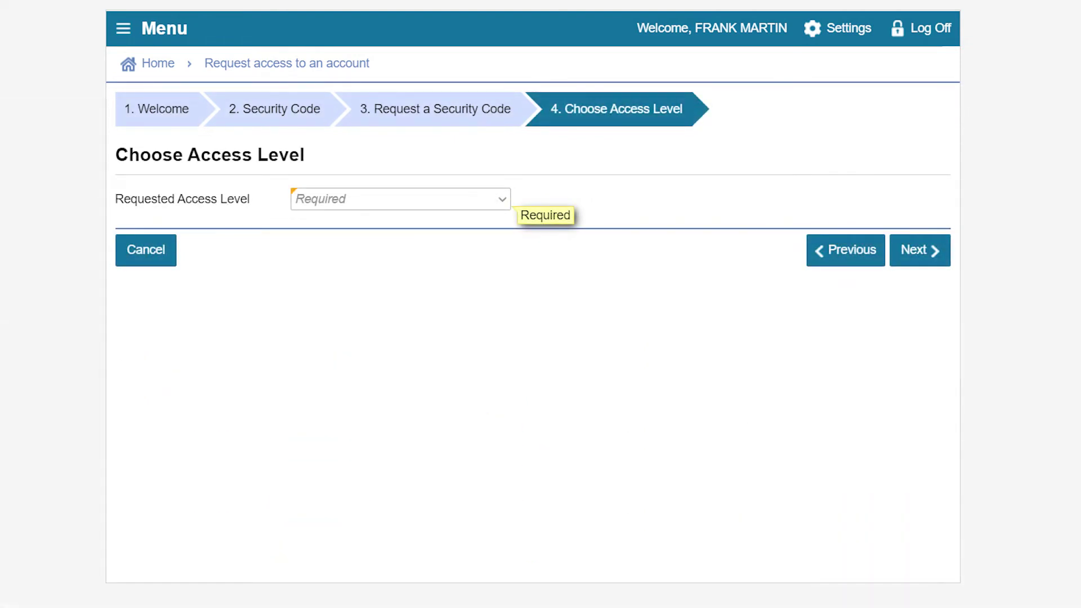
Request All Access, submit the security code request, and finish the confirmation.
{"action": "left_click", "coordinate": [502, 199]}
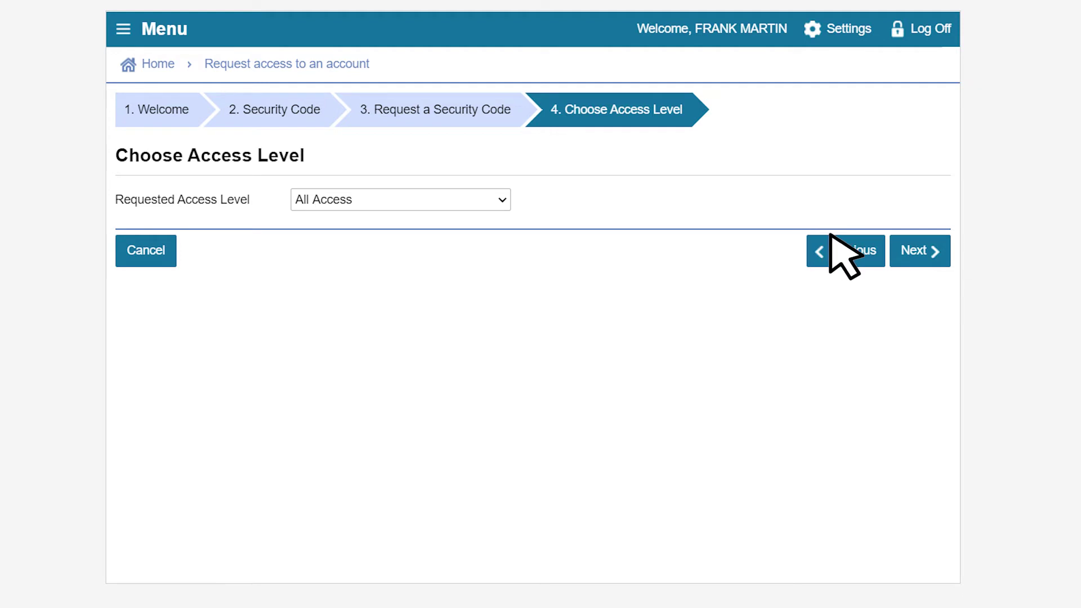
{"action": "left_click", "coordinate": [909, 247]}
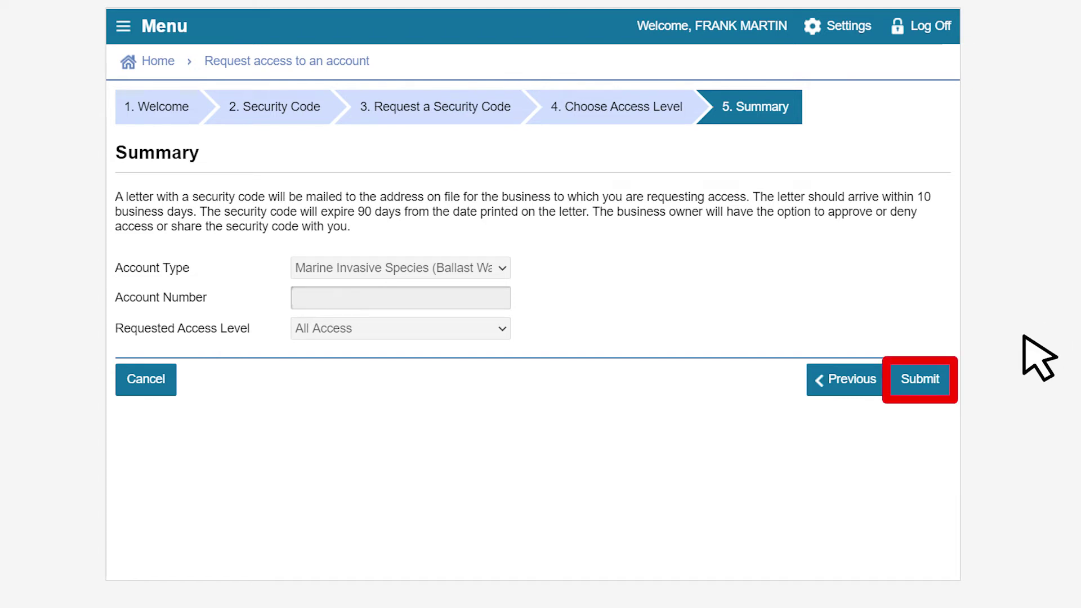
{"action": "left_click", "coordinate": [925, 381]}
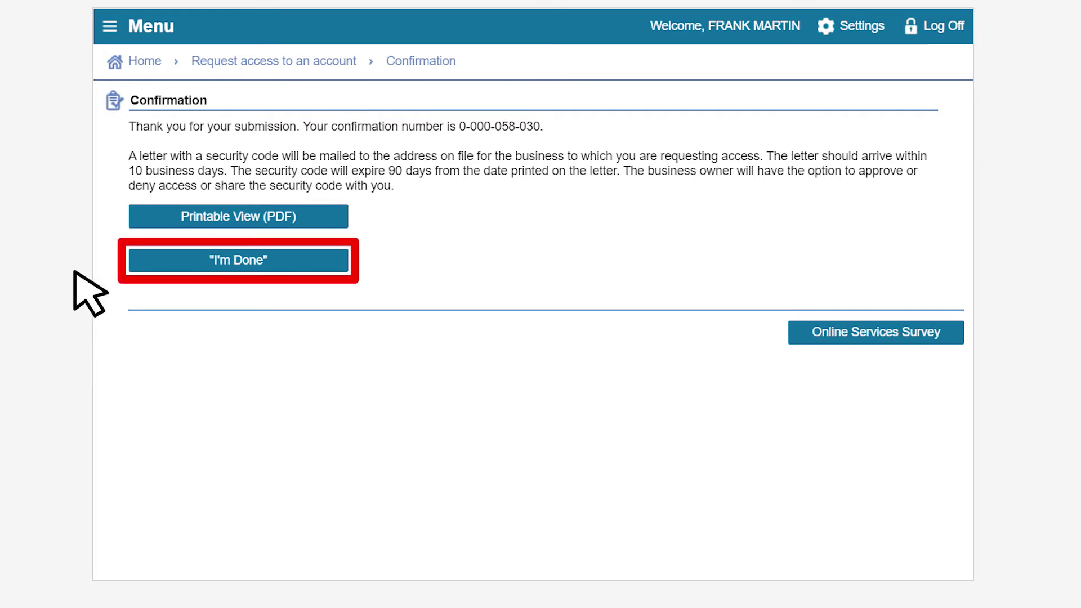
{"action": "left_click", "coordinate": [241, 260]}
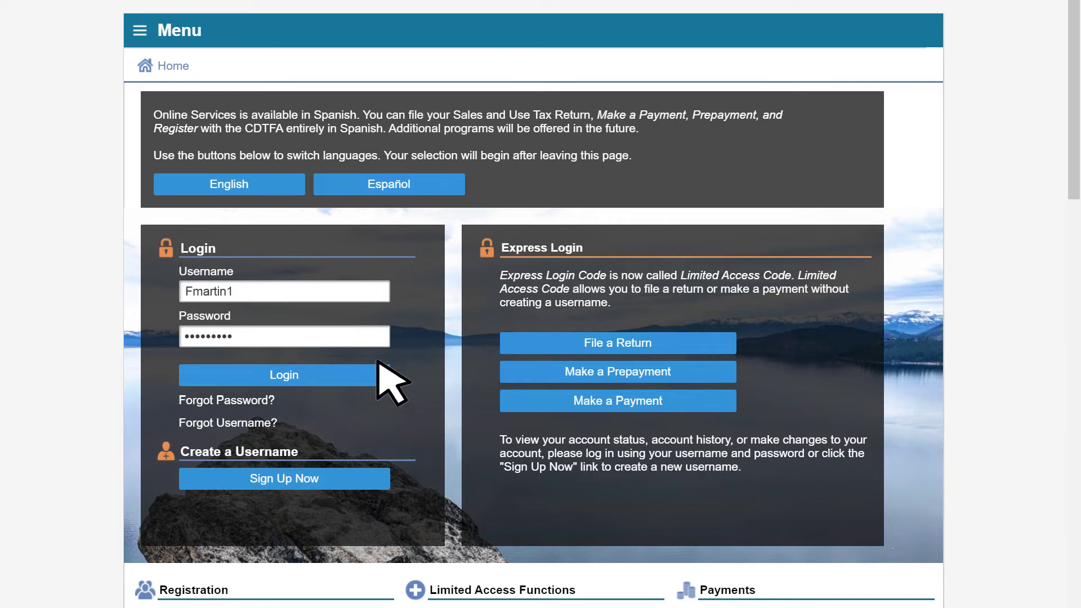
Log back in and start an account access request as a third party delegate.
{"action": "left_click", "coordinate": [288, 373]}
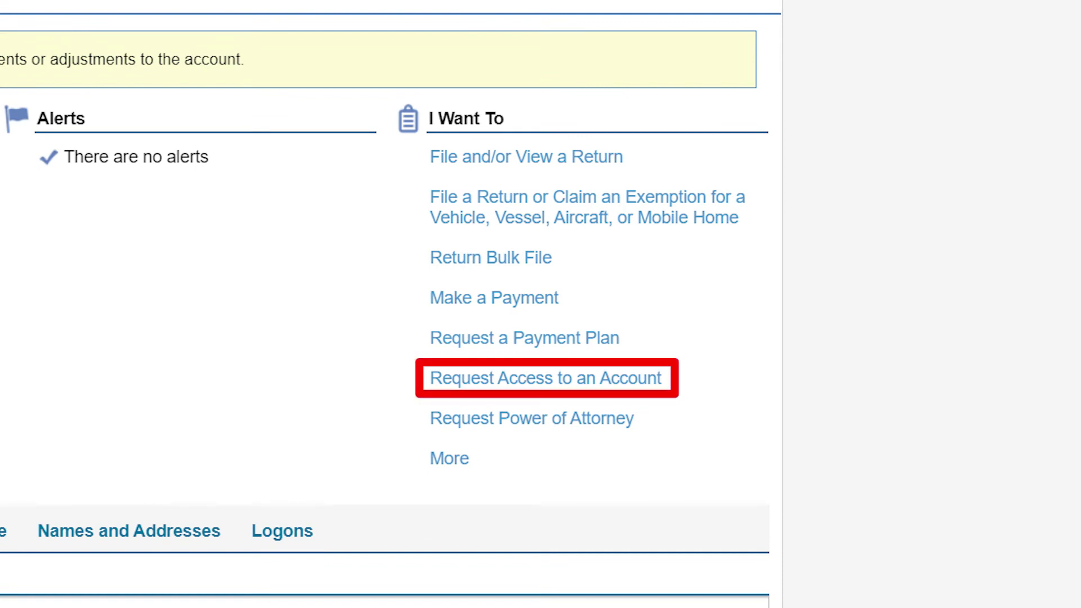
{"action": "left_click", "coordinate": [542, 379]}
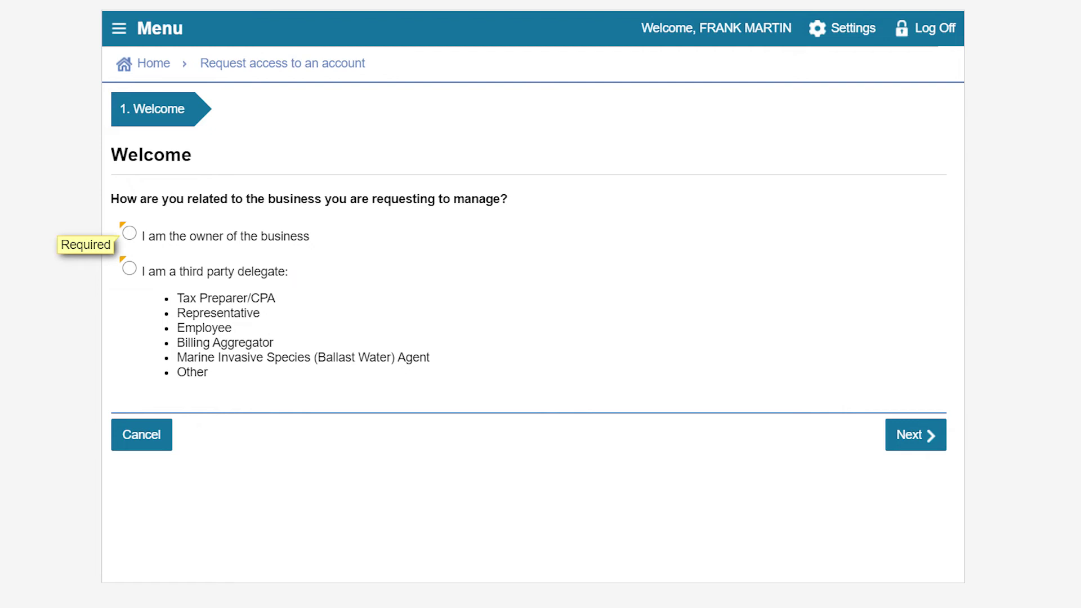
{"action": "left_click", "coordinate": [129, 268]}
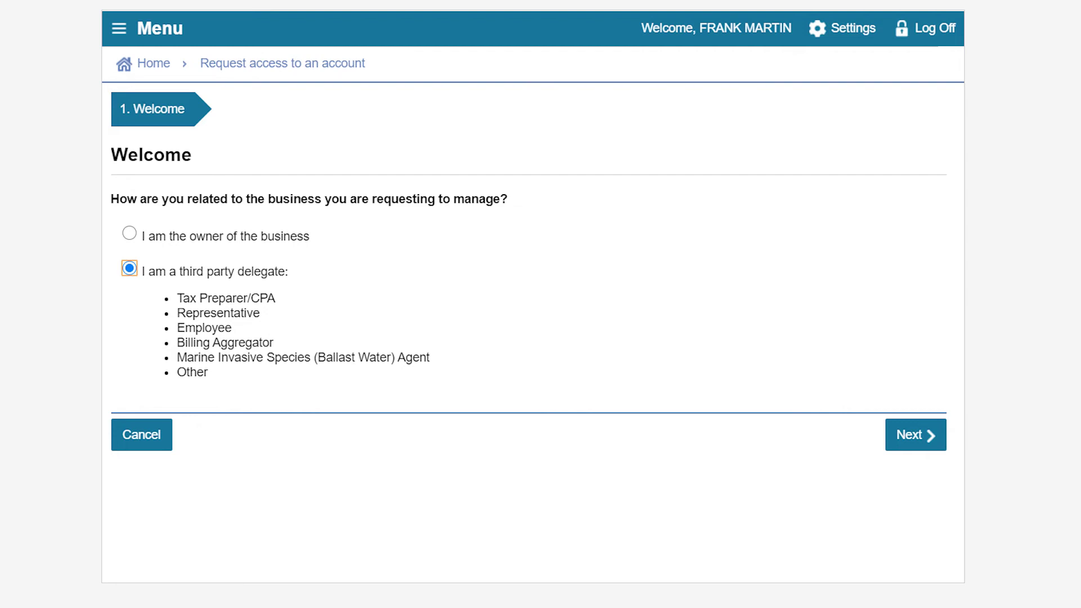
{"action": "left_click", "coordinate": [915, 434]}
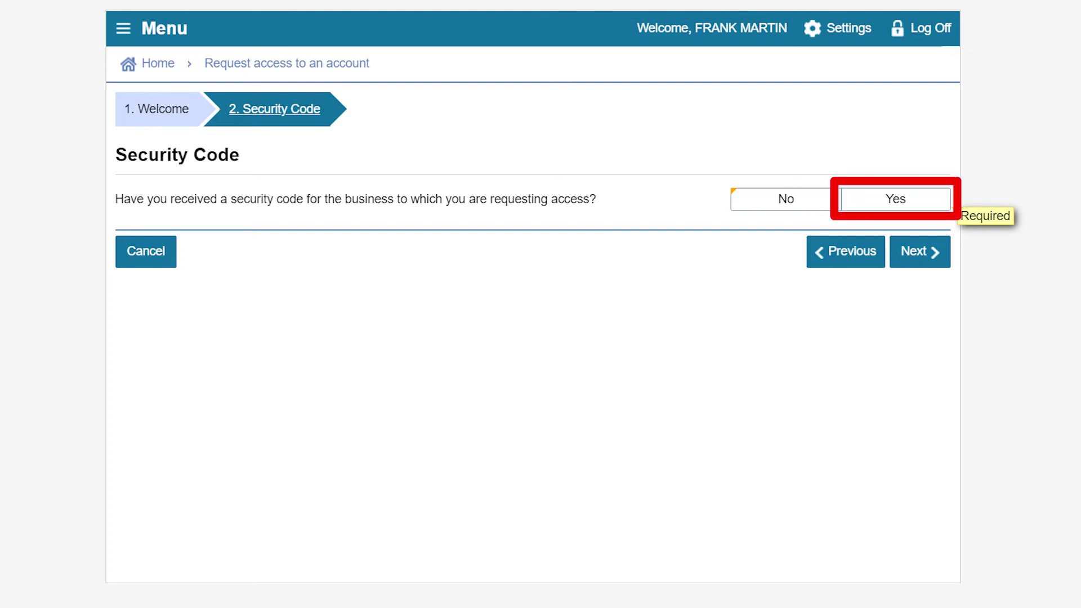
Enter the mailed security code, choose Marine Invasive Species (Ballast Water), and submit the request.
{"action": "left_click", "coordinate": [891, 197]}
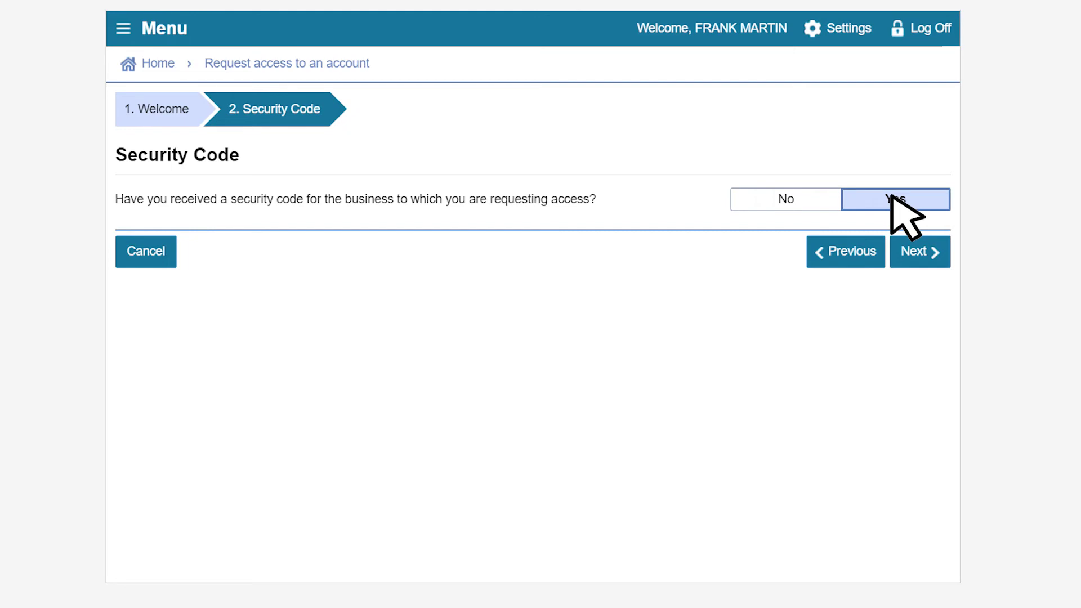
{"action": "left_click", "coordinate": [918, 253]}
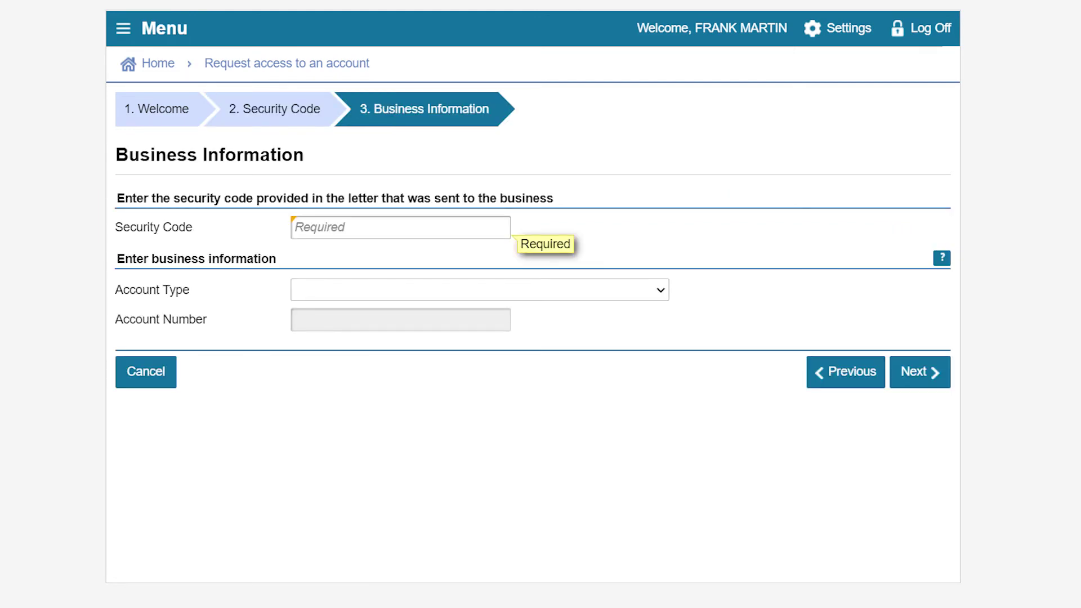
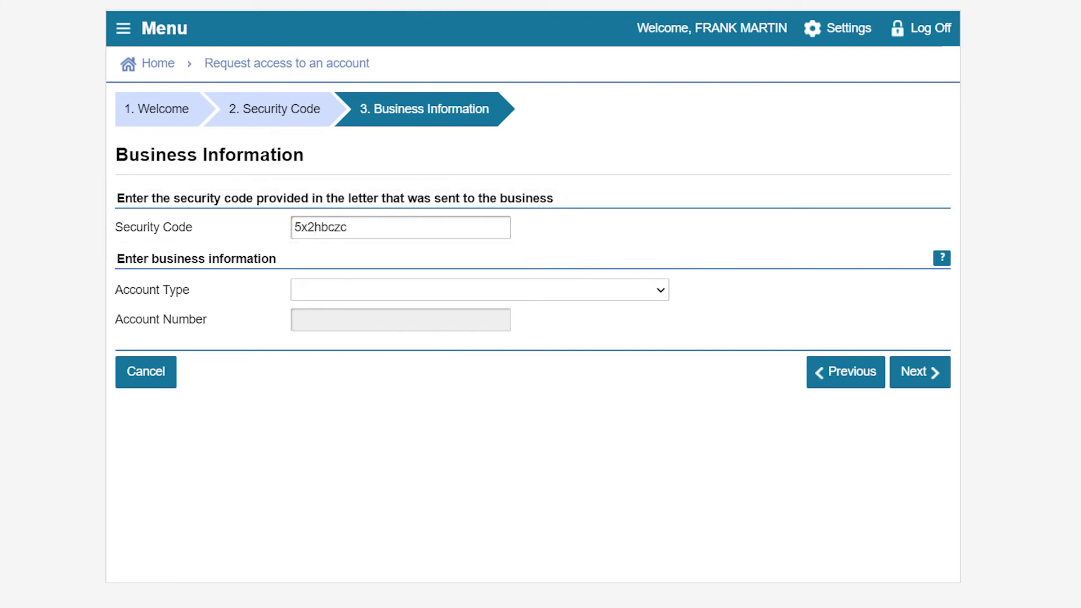
{"action": "left_click", "coordinate": [658, 292]}
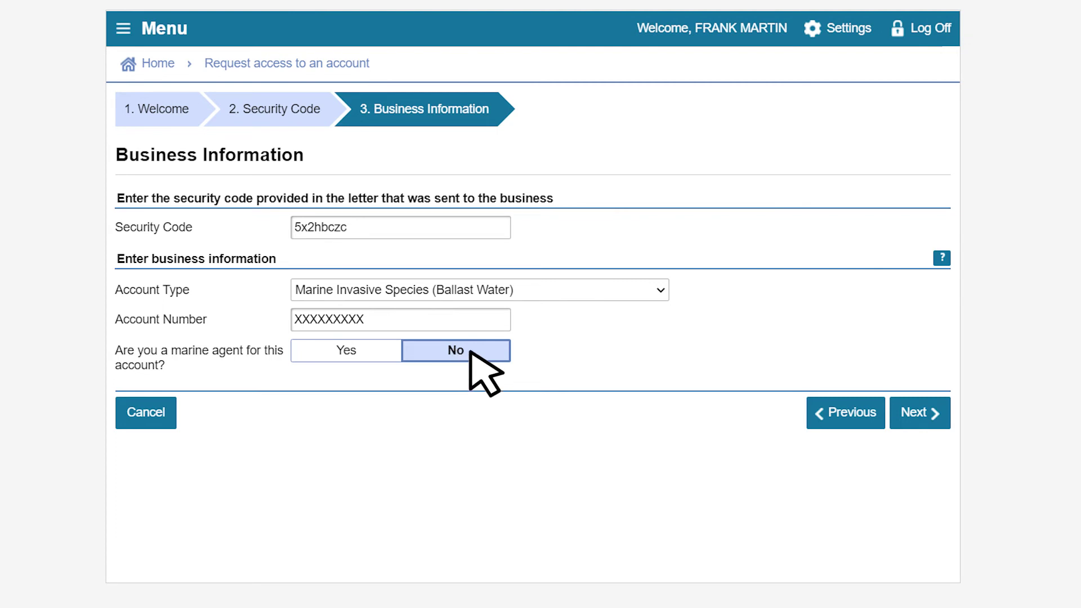
{"action": "left_click", "coordinate": [919, 412]}
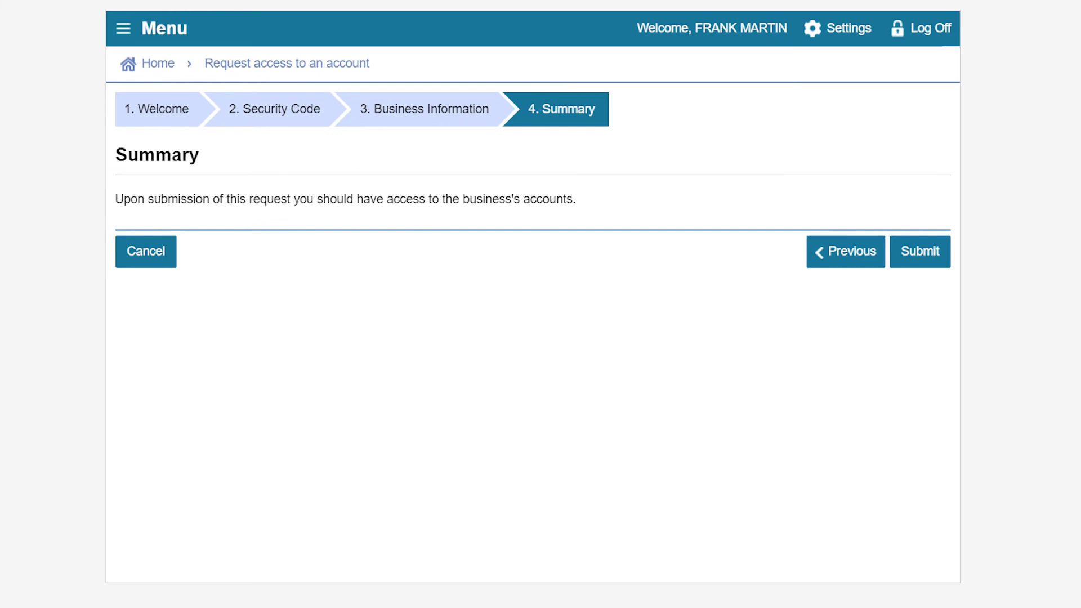
{"action": "left_click", "coordinate": [926, 251]}
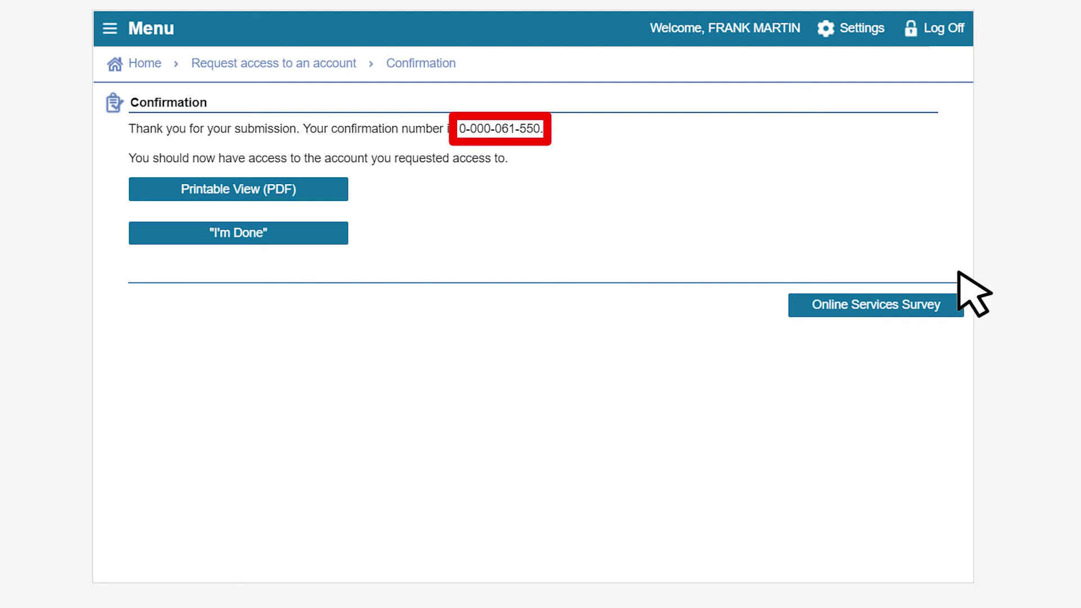
Finish the request and open the Marine Invasive Species (Ballast Water) account showing $1,000.00.
{"action": "left_click", "coordinate": [275, 236]}
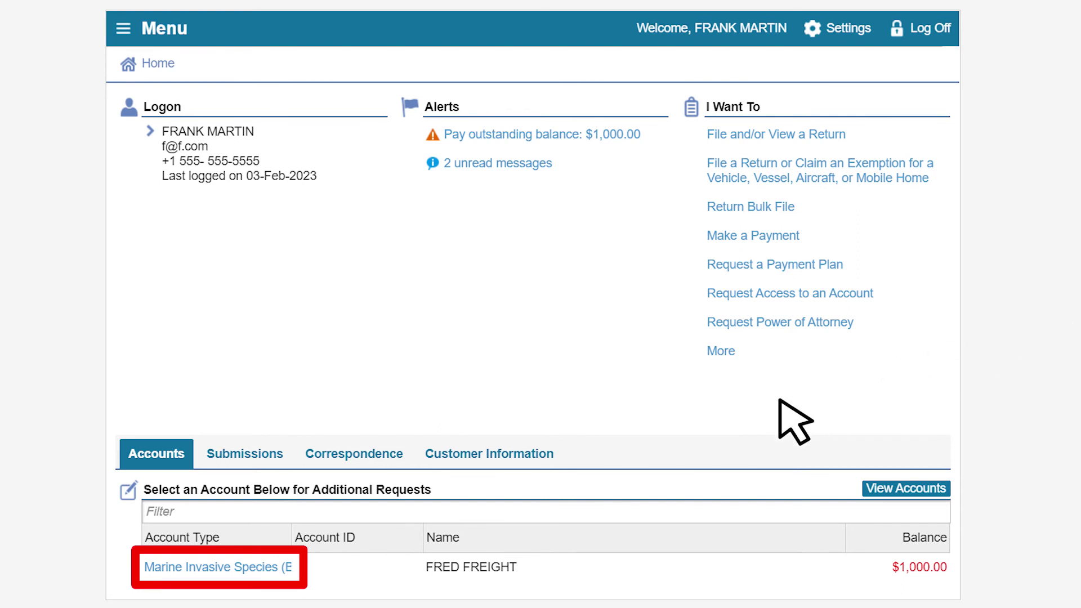
{"action": "left_click", "coordinate": [271, 569]}
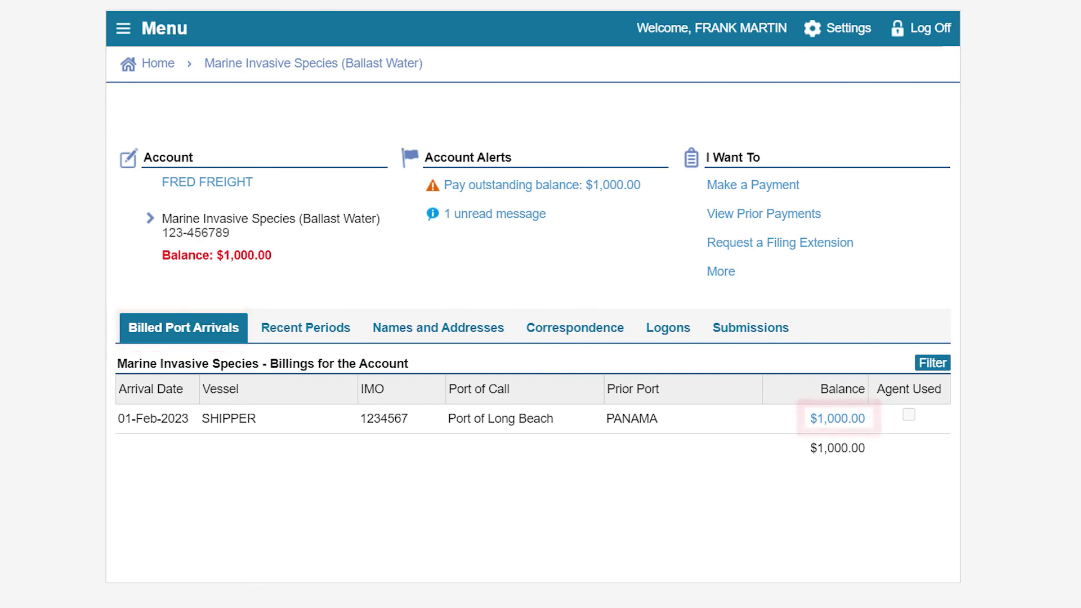
Pay the $1,000.00 balance using Pay now with checking or savings.
{"action": "left_click", "coordinate": [830, 423]}
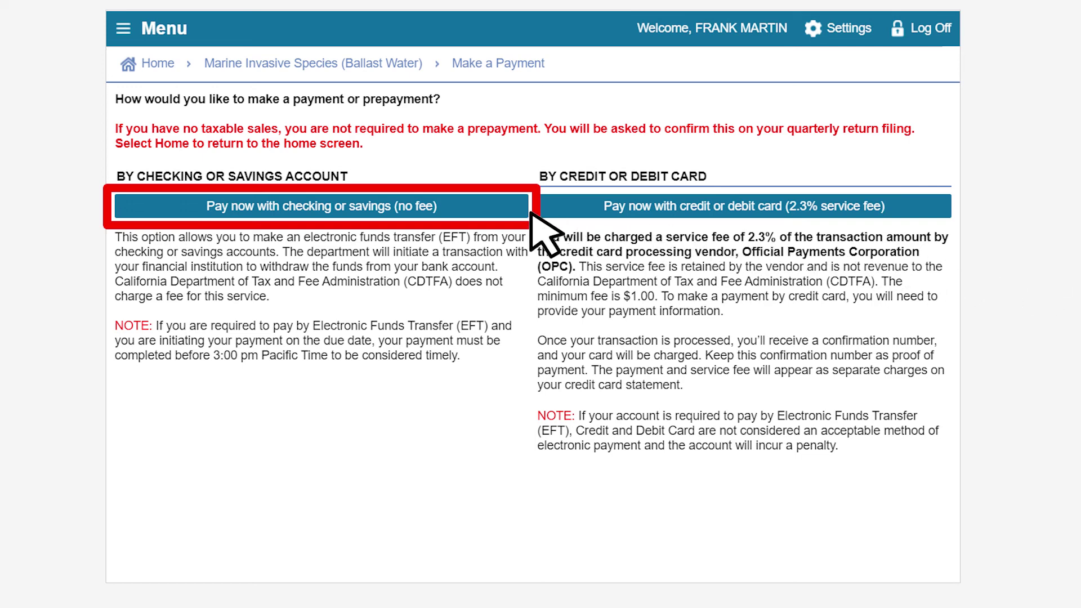
{"action": "left_click", "coordinate": [431, 204]}
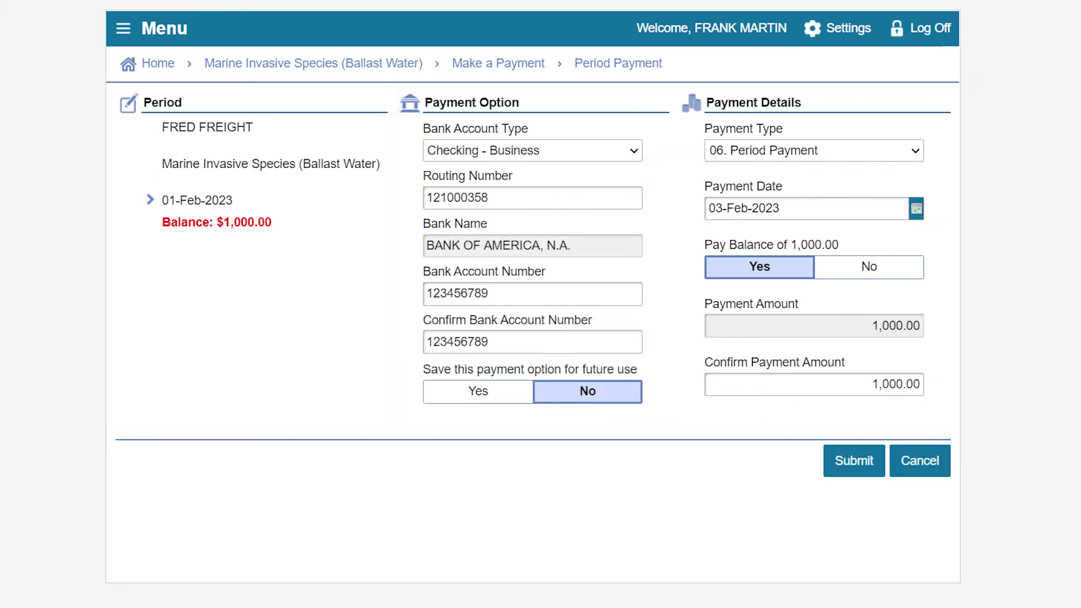
Submit the $1,000.00 payment, sign with the account password, and return to the account page.
{"action": "left_click", "coordinate": [854, 462]}
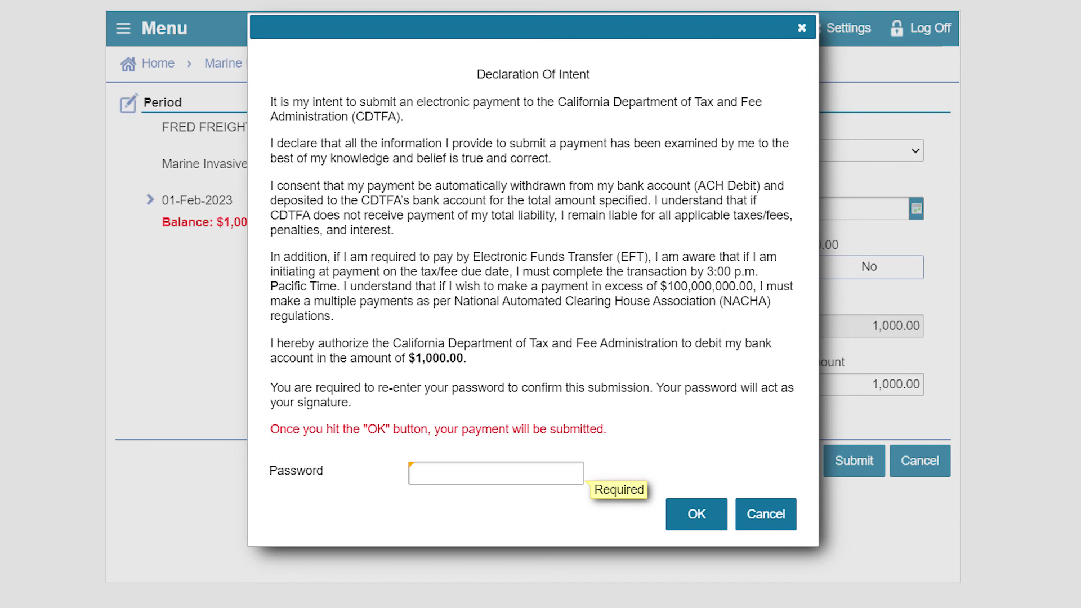
{"action": "key", "text": "ctrl+v"}
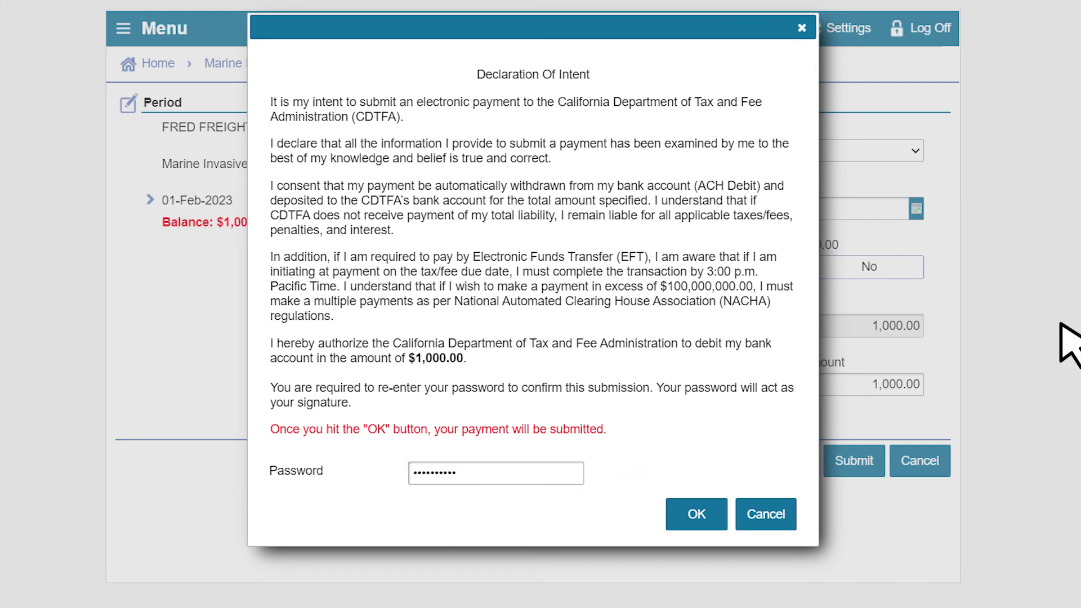
{"action": "left_click", "coordinate": [703, 512]}
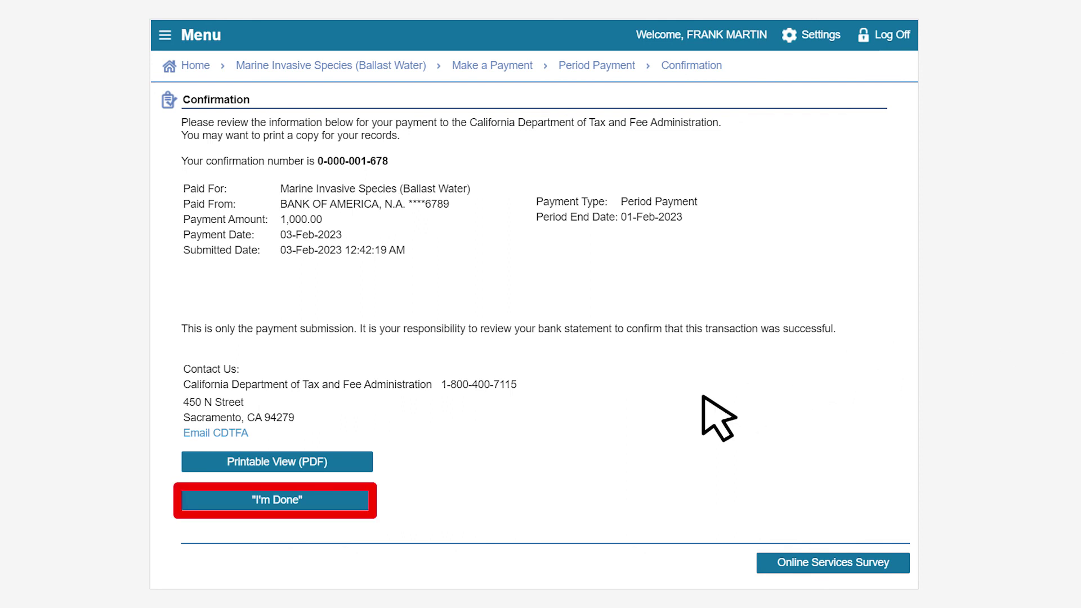
{"action": "left_click", "coordinate": [304, 502]}
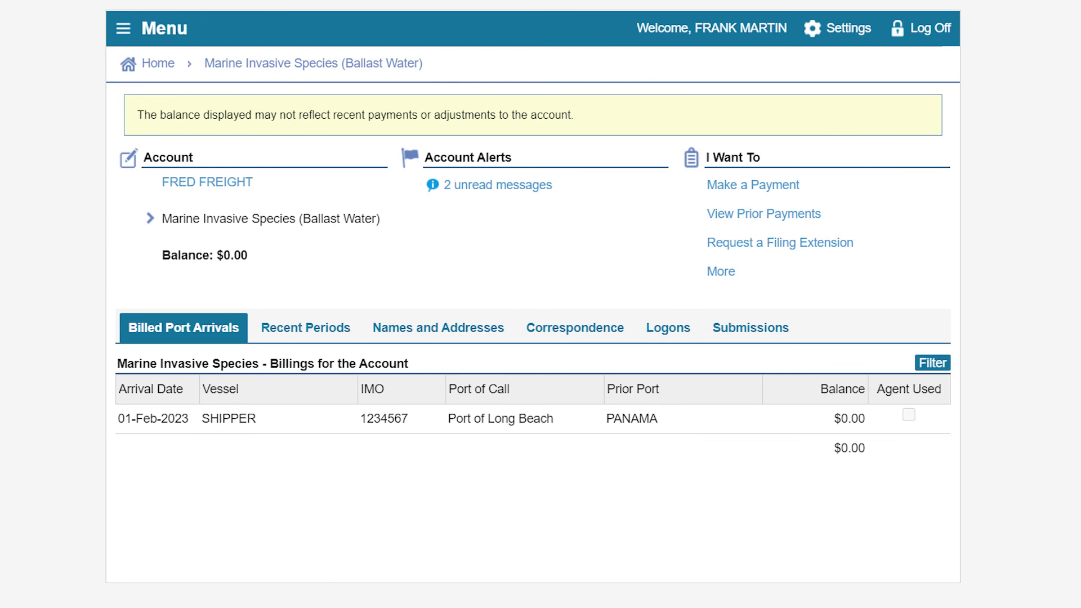